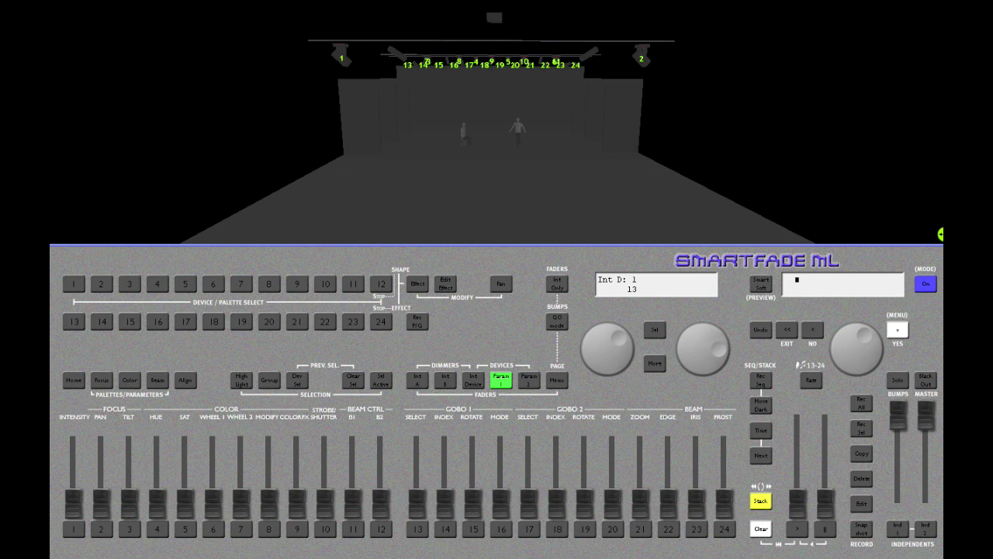
# - Start the Patch Devices wizard from the main menu's Patch section
pyautogui.click(900, 332)
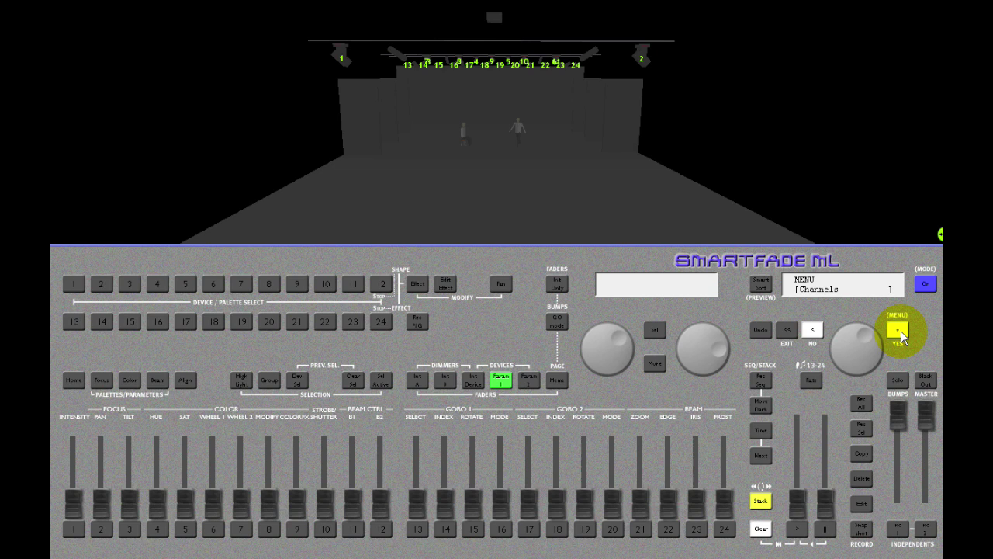
pyautogui.moveTo(853, 366)
pyautogui.mouseDown()
pyautogui.moveTo(842, 337)
pyautogui.moveTo(839, 354)
pyautogui.mouseUp()
pyautogui.click(898, 334)
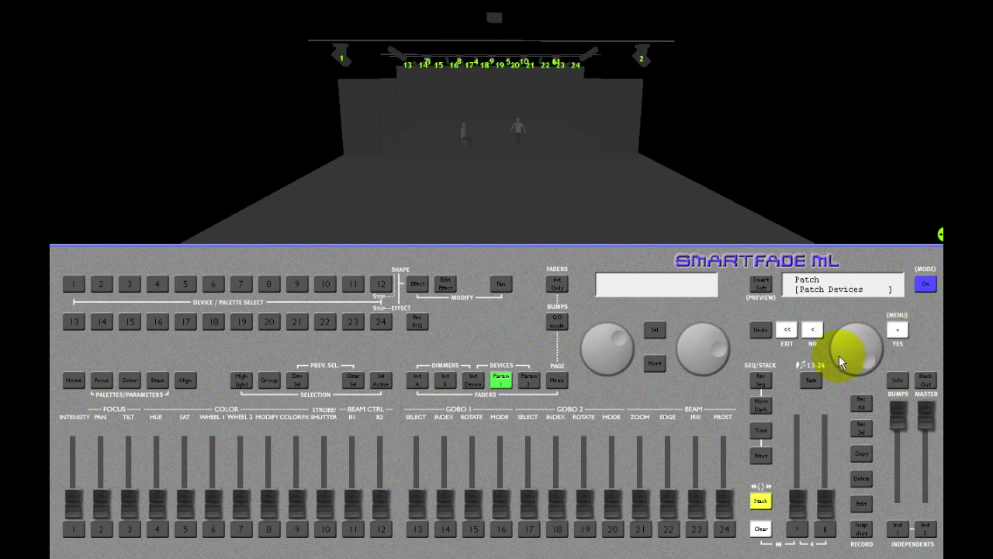
pyautogui.click(897, 330)
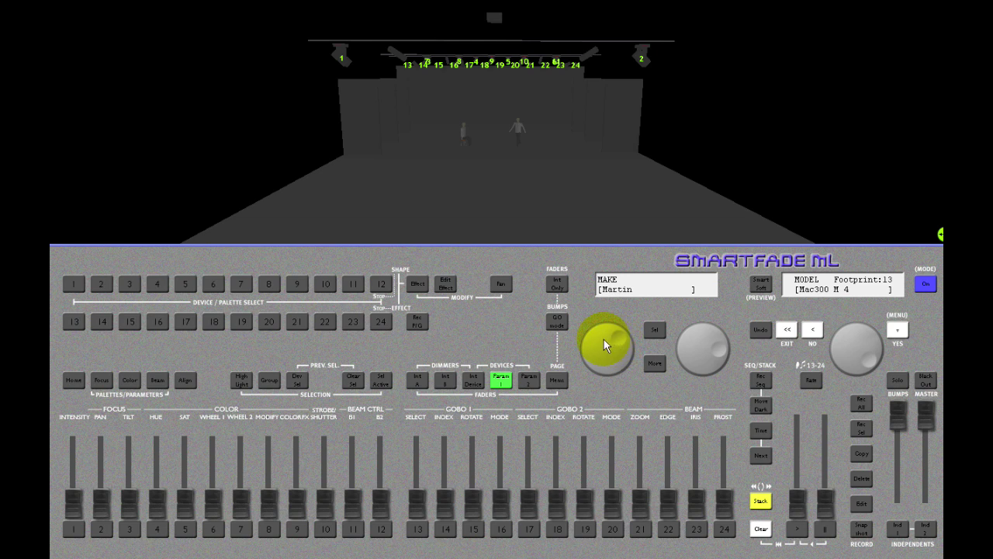
# - Choose make ETC and model Revolution RWM/SM as the fixture type
pyautogui.moveTo(602, 336)
pyautogui.mouseDown()
pyautogui.moveTo(612, 385)
pyautogui.moveTo(586, 339)
pyautogui.moveTo(596, 389)
pyautogui.moveTo(592, 345)
pyautogui.moveTo(600, 373)
pyautogui.mouseUp()
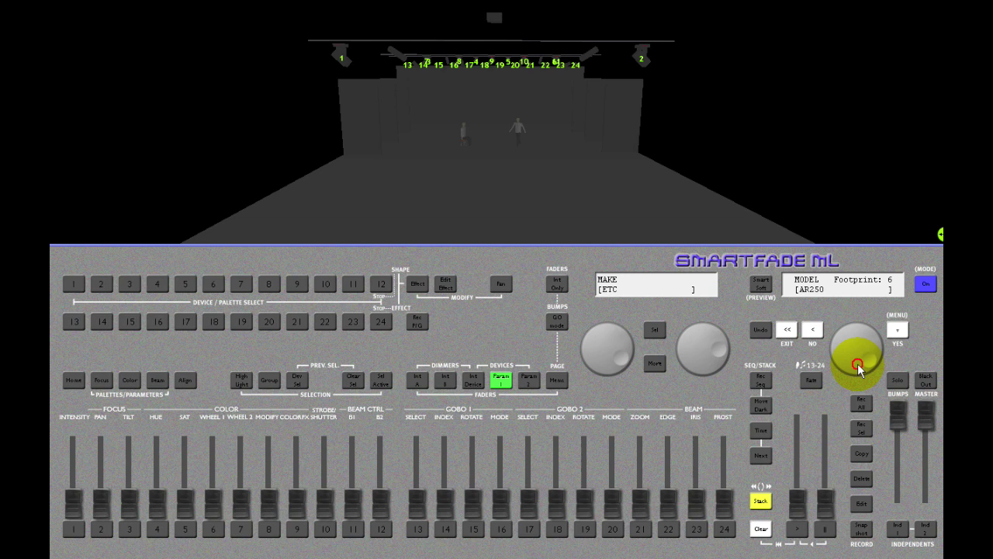
pyautogui.moveTo(853, 355); pyautogui.dragTo(853, 337)
pyautogui.moveTo(853, 361); pyautogui.dragTo(603, 284)
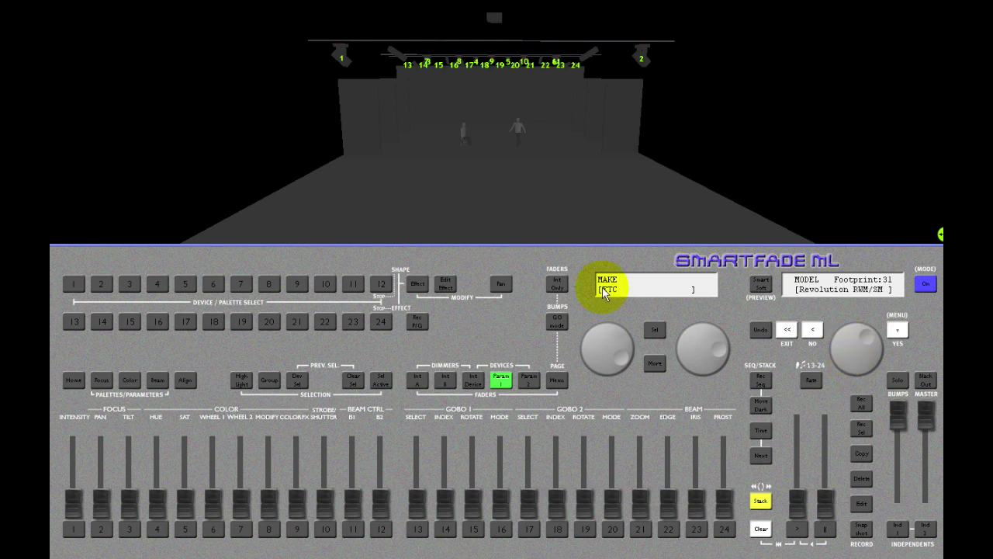
pyautogui.click(898, 332)
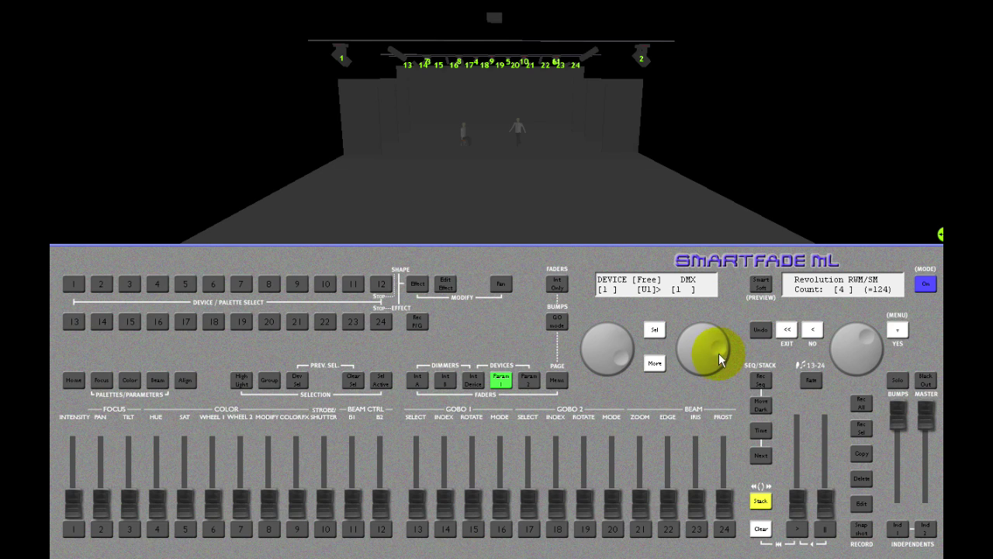
# - Patch two Revolution RWM/SM fixtures starting at DMX address 31
pyautogui.moveTo(718, 353); pyautogui.dragTo(714, 233)
pyautogui.moveTo(713, 127); pyautogui.dragTo(711, 96)
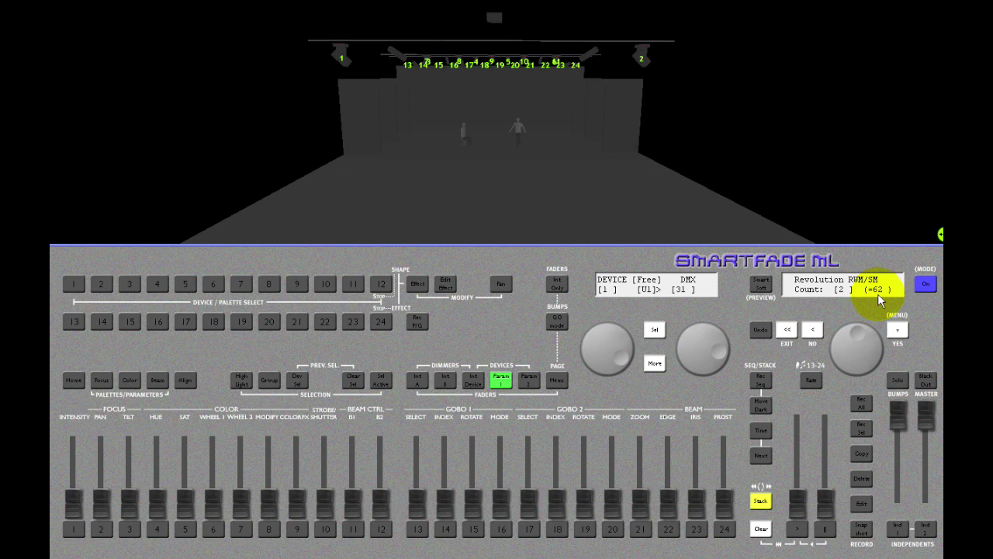
pyautogui.click(897, 331)
pyautogui.click(897, 331)
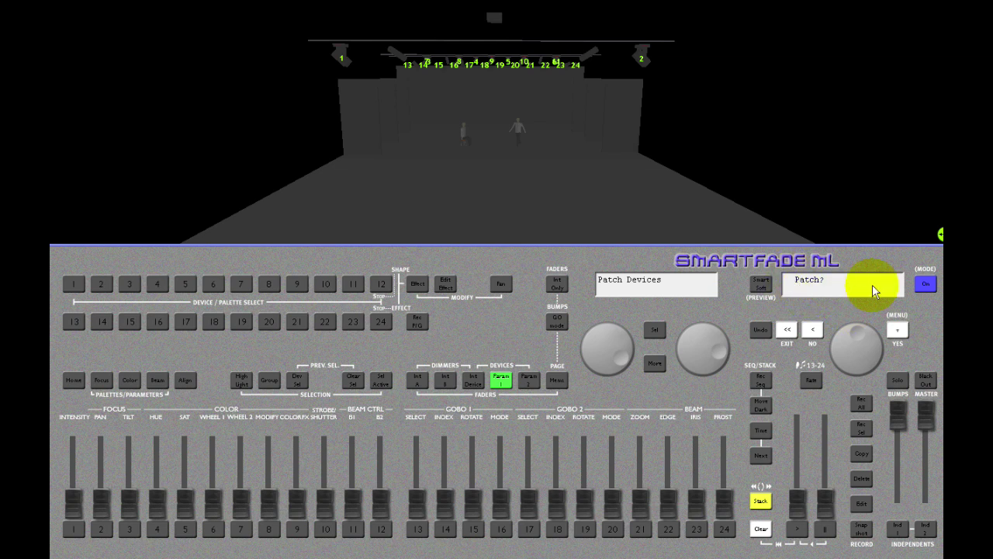
pyautogui.click(898, 331)
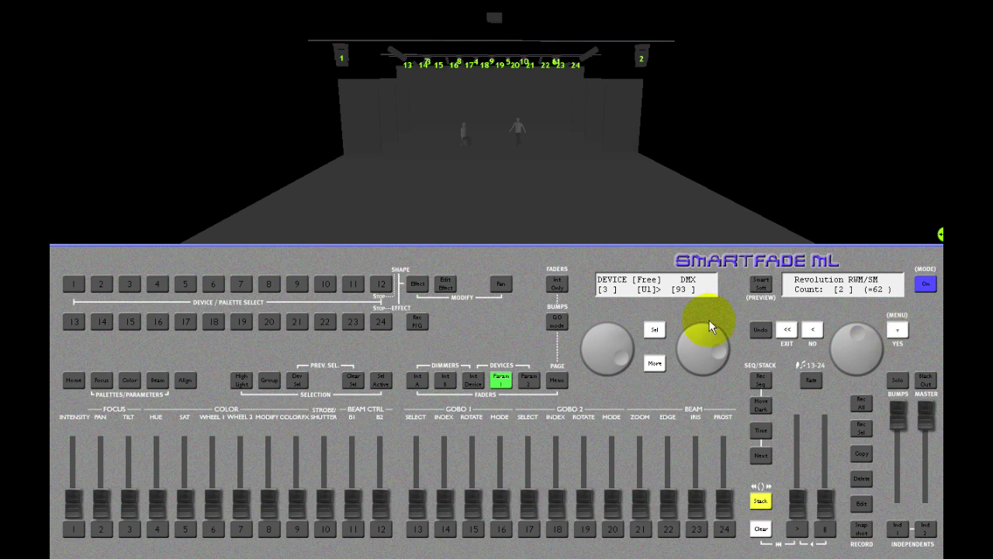
# - Return to fixture choice and select Martin Mac300 M 4 as the next type
pyautogui.click(811, 333)
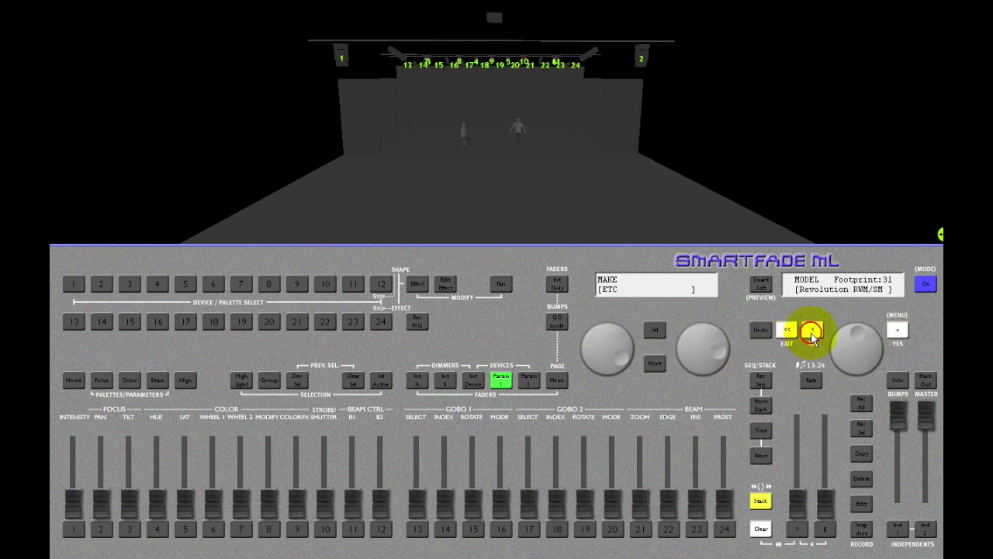
pyautogui.click(590, 364)
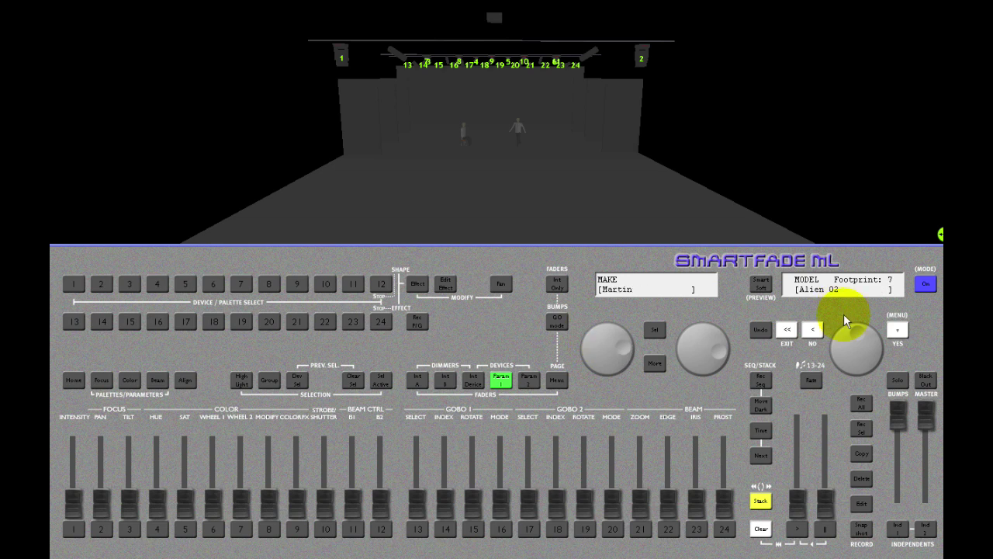
pyautogui.moveTo(846, 365); pyautogui.dragTo(844, 202)
pyautogui.click(851, 362)
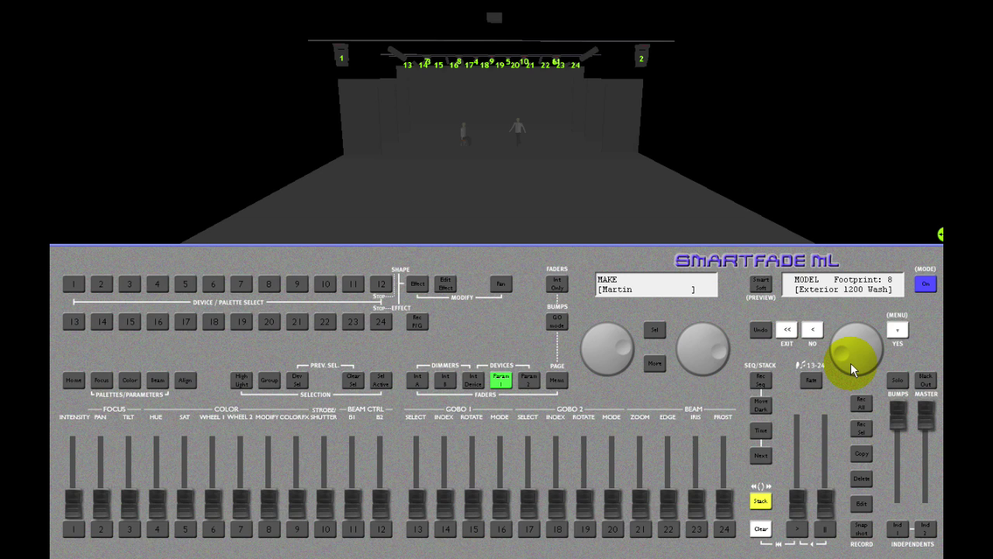
pyautogui.moveTo(851, 372); pyautogui.dragTo(870, 141)
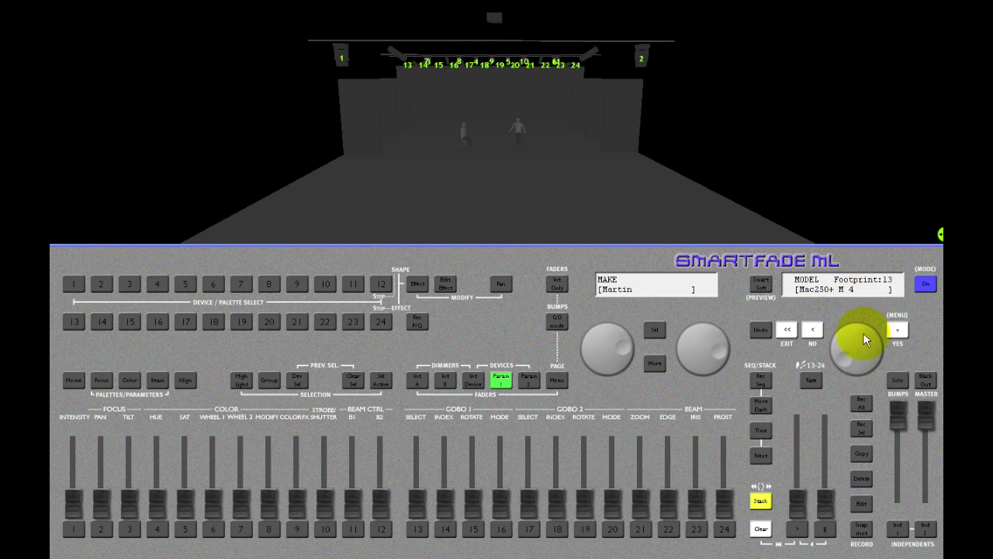
pyautogui.moveTo(843, 357); pyautogui.dragTo(854, 293)
pyautogui.click(897, 330)
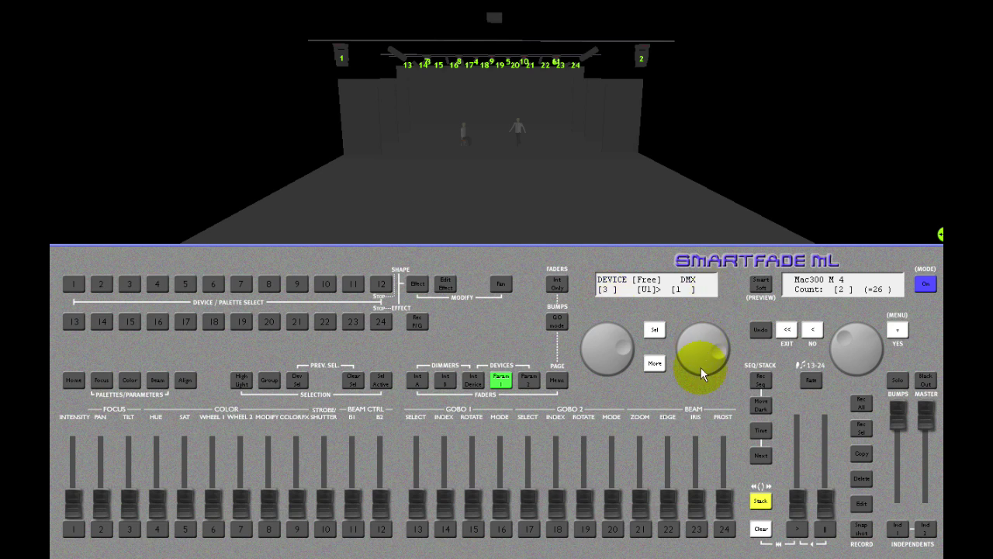
# - Patch four Mac300 M 4 units from DMX 101, then exit the wizard
pyautogui.moveTo(701, 367); pyautogui.dragTo(703, 286)
pyautogui.moveTo(695, 354); pyautogui.dragTo(695, 133)
pyautogui.moveTo(688, 316); pyautogui.dragTo(694, 217)
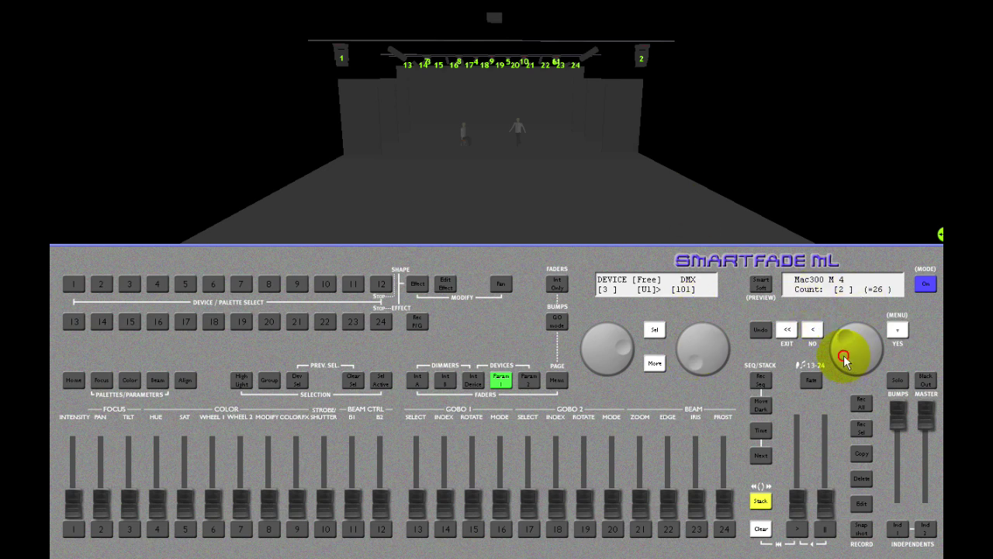
pyautogui.moveTo(846, 357); pyautogui.dragTo(842, 343)
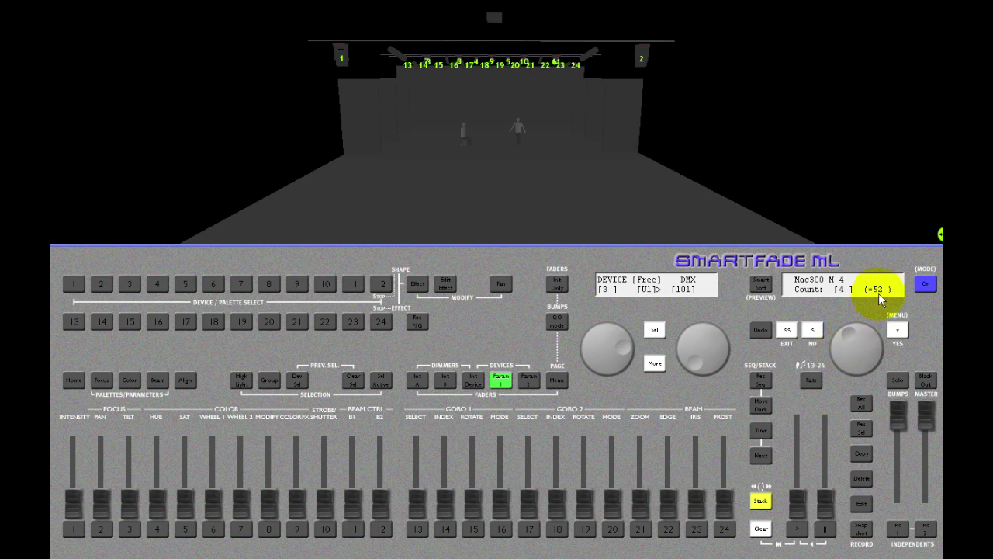
pyautogui.click(898, 329)
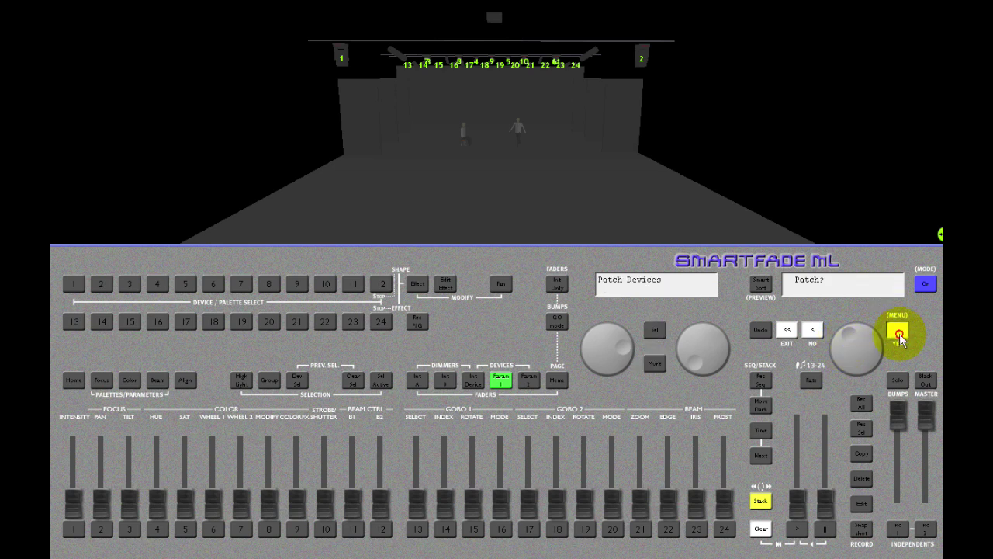
pyautogui.click(898, 329)
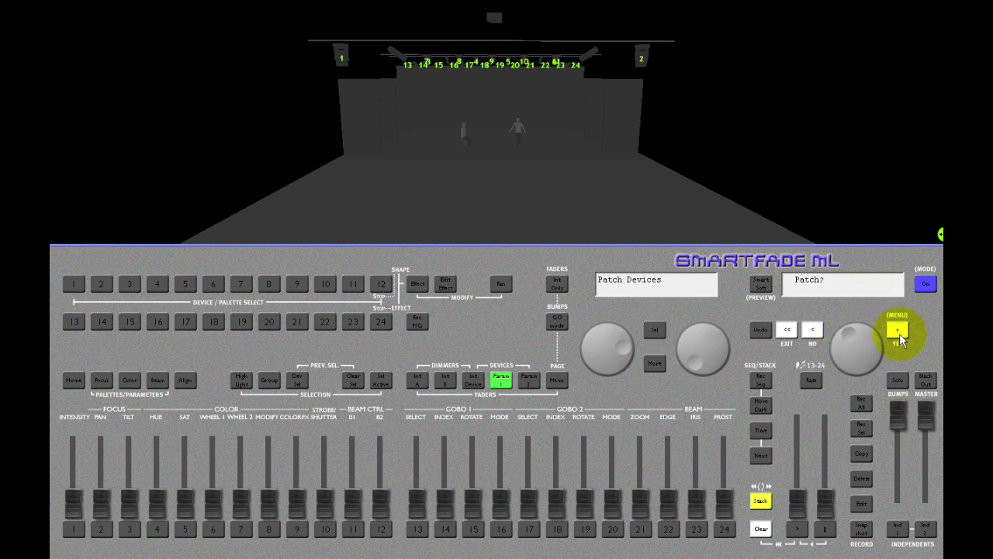
pyautogui.click(788, 331)
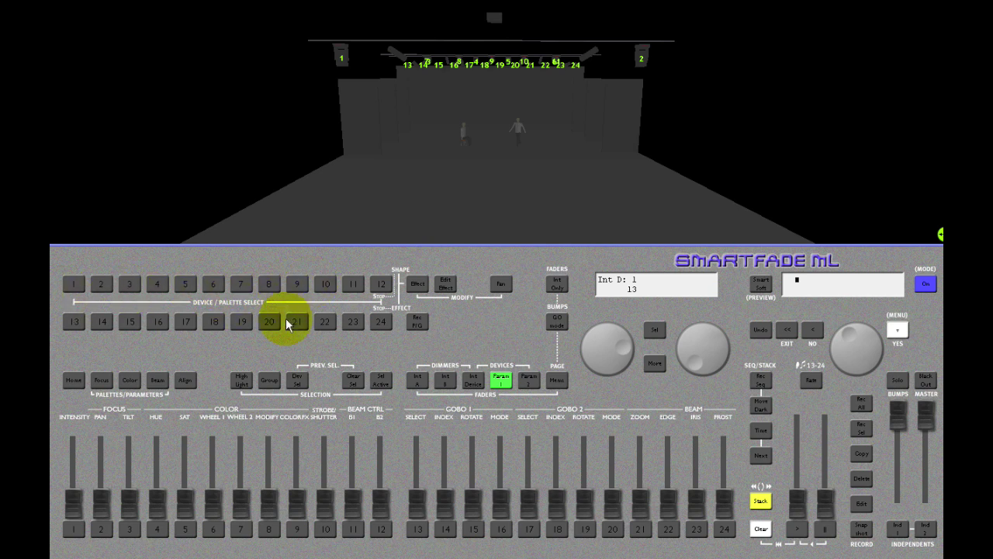
# - Select Revolutions 1–2, adjust their pan and tilt, then select the Mac300 devices
pyautogui.click(299, 382)
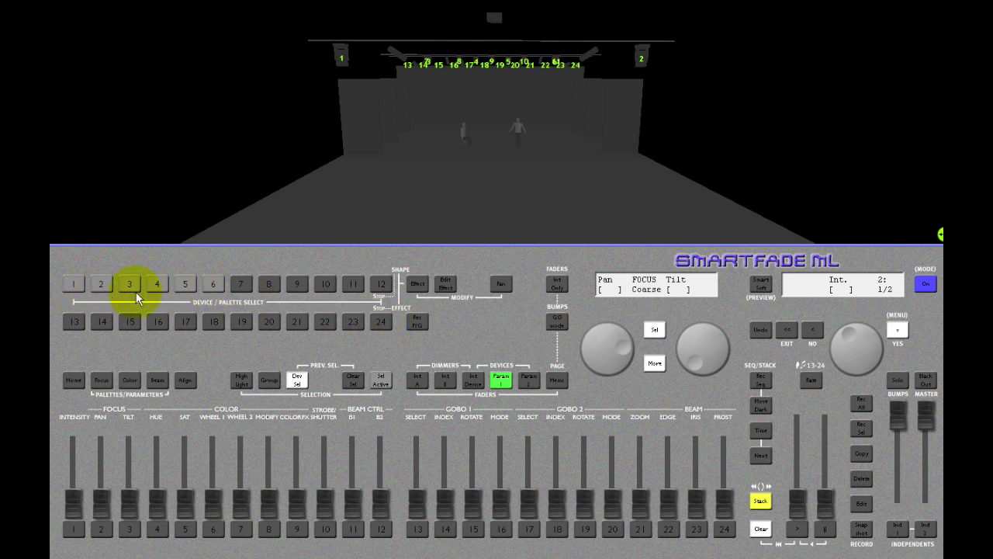
pyautogui.click(79, 291)
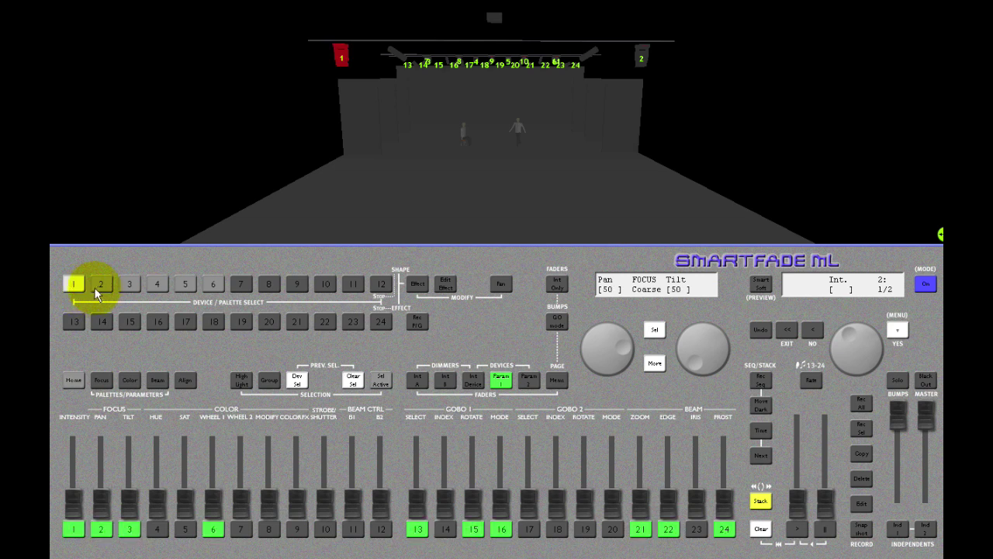
pyautogui.click(100, 284)
pyautogui.click(497, 380)
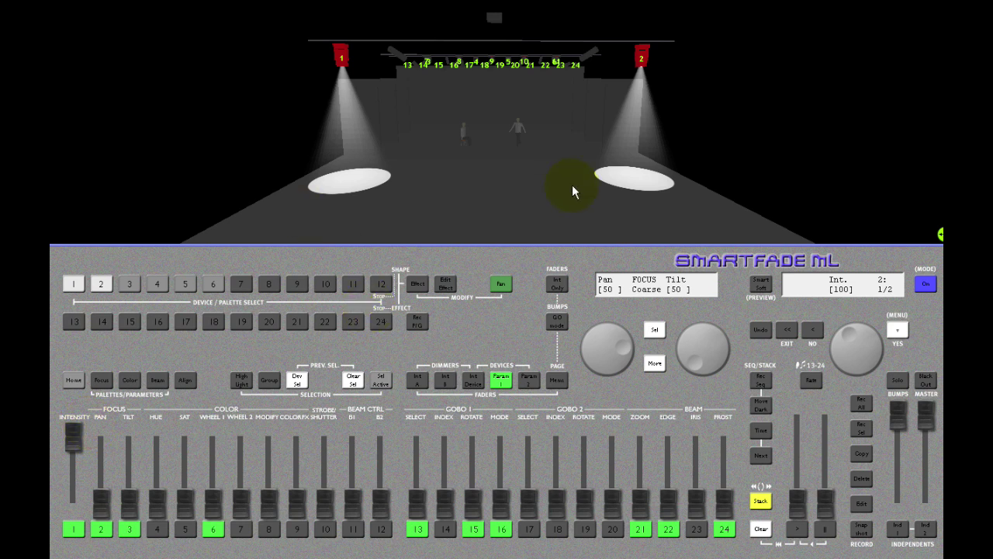
pyautogui.click(603, 344)
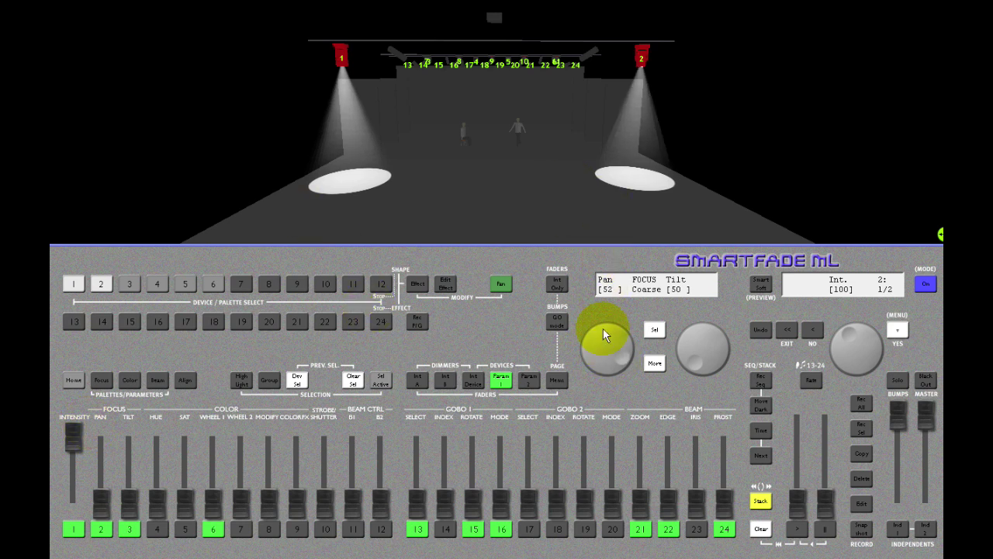
pyautogui.click(704, 350)
pyautogui.moveTo(702, 341)
pyautogui.mouseDown()
pyautogui.moveTo(705, 366)
pyautogui.moveTo(690, 355)
pyautogui.mouseUp()
pyautogui.click(124, 284)
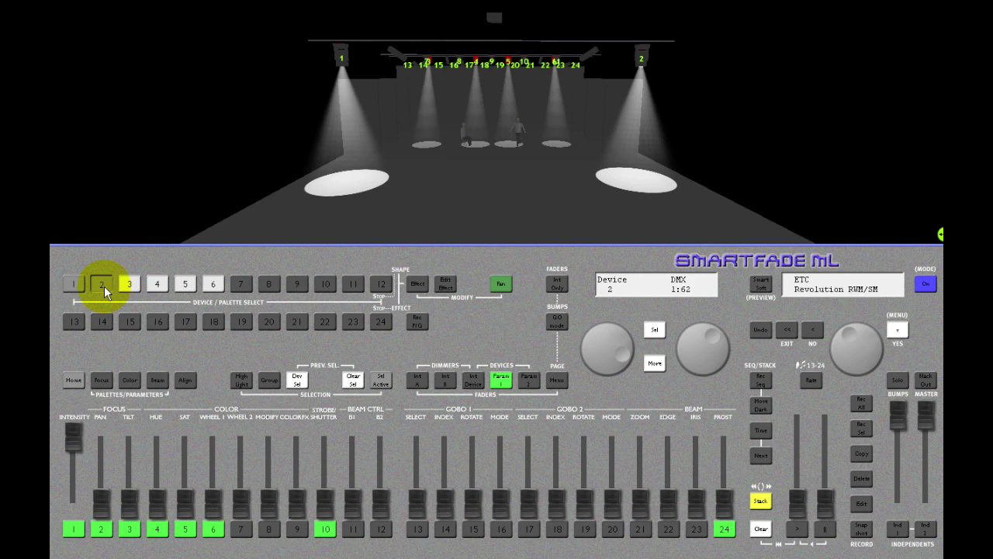
pyautogui.click(104, 285)
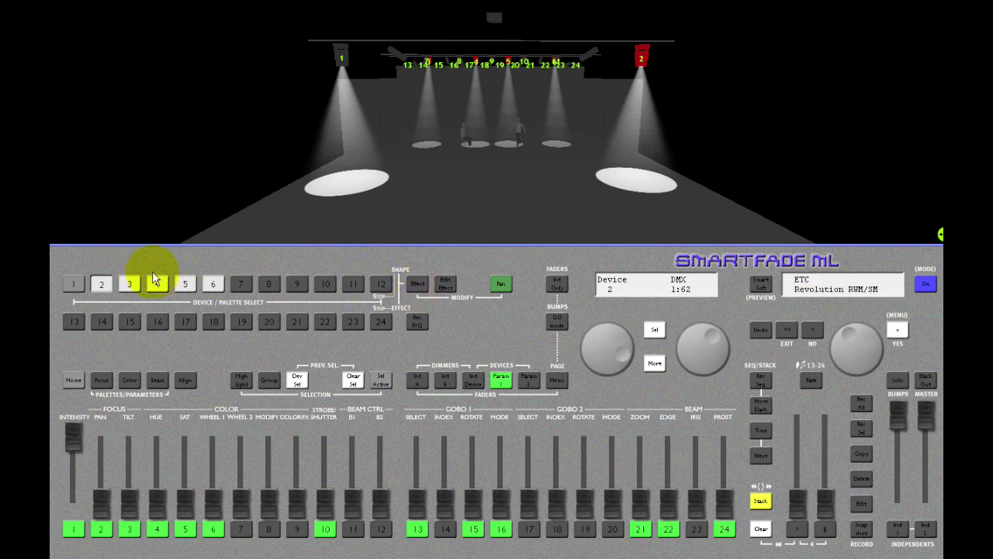
pyautogui.click(102, 283)
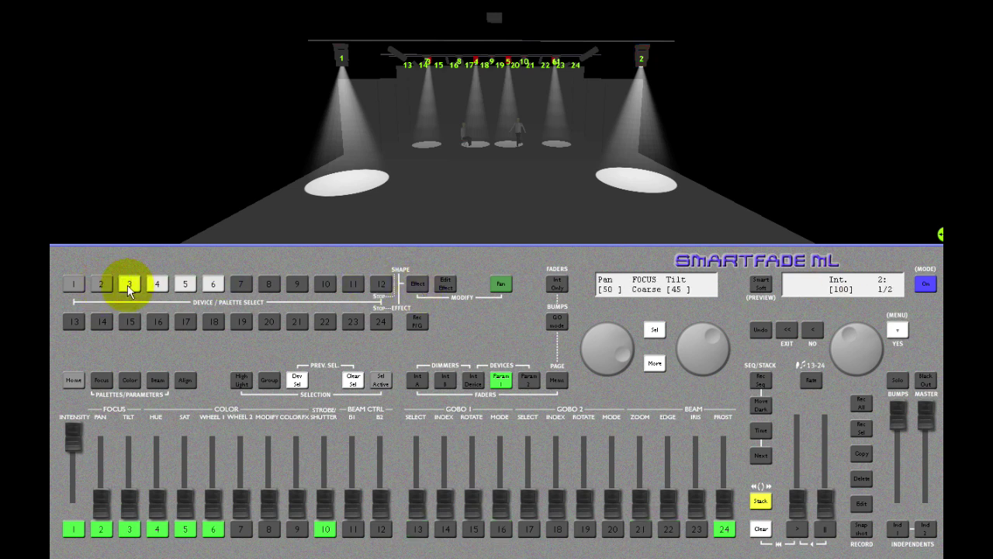
pyautogui.click(130, 287)
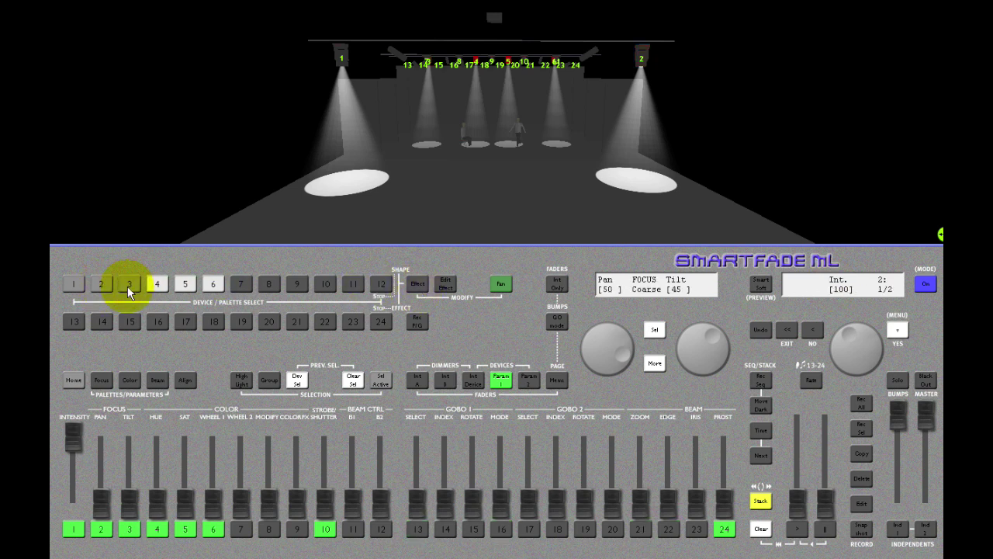